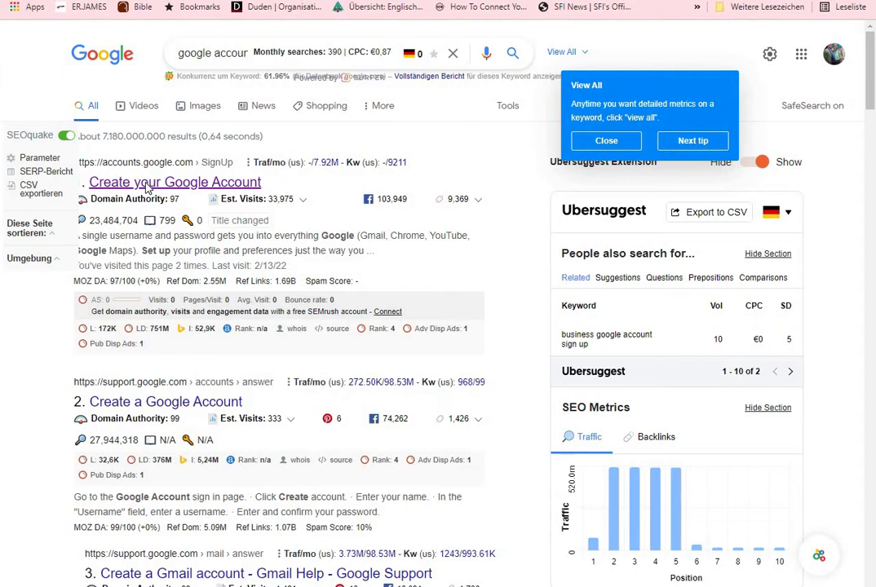
Step: Open the 'Create your Google Account' sign-up page from the search results
left_click(147, 187)
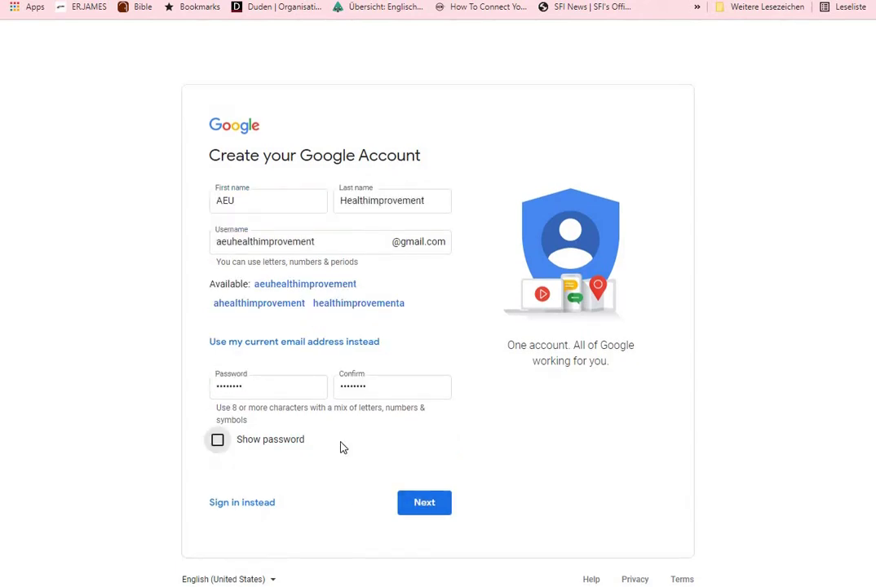
Step: Submit the entered first and last name, Gmail username and confirmed password
left_click(424, 505)
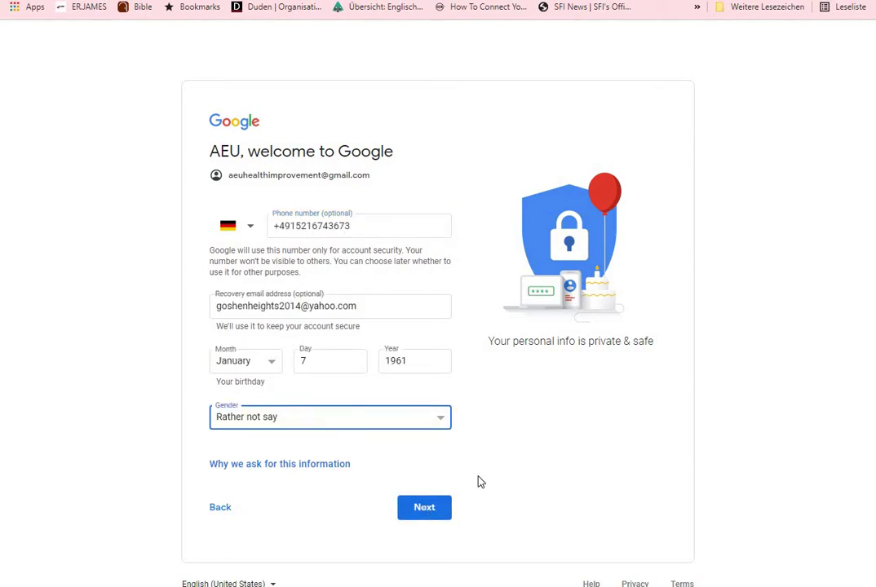
Step: Submit the phone number, recovery e-mail, birth date and 'Rather not say' gender
left_click(427, 510)
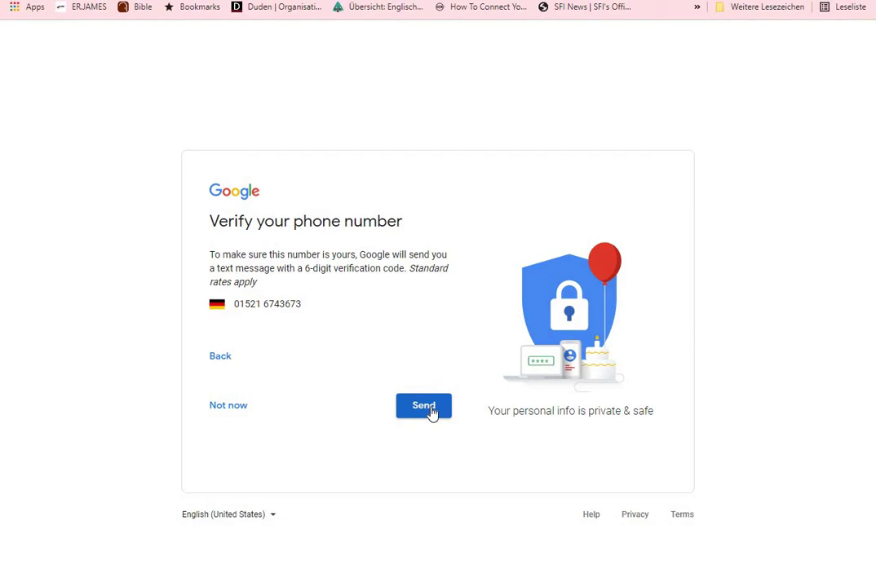
Step: Send and enter the texted verification code, verify the phone, then skip 'Get more from your number'
left_click(424, 406)
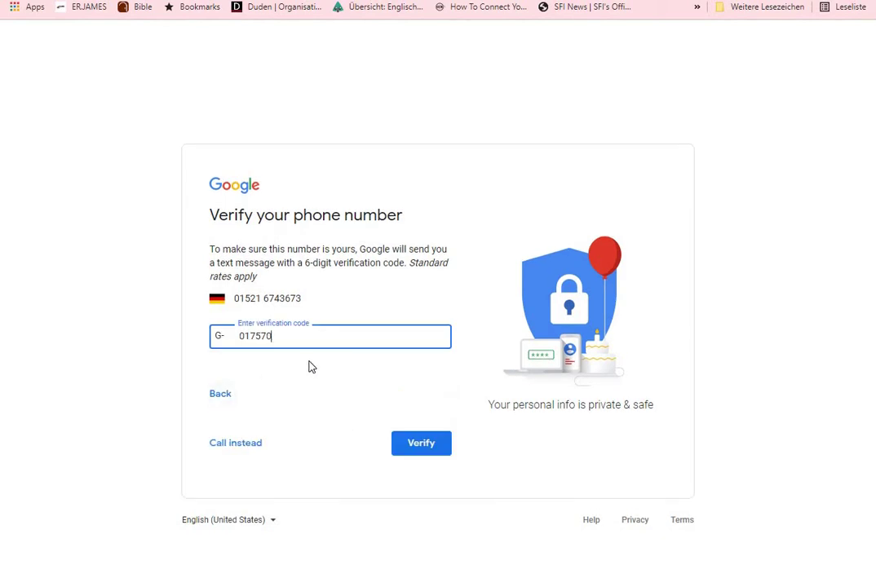
left_click(424, 448)
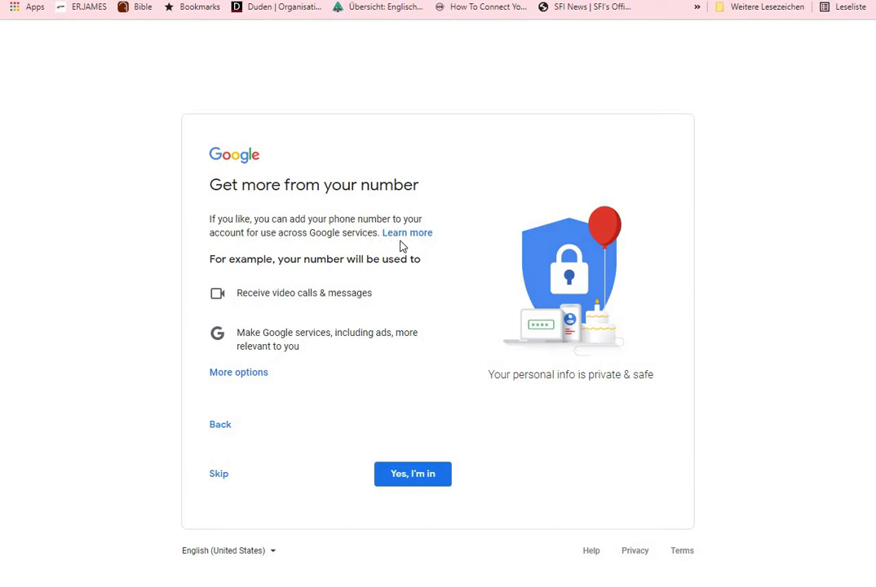
left_click(219, 474)
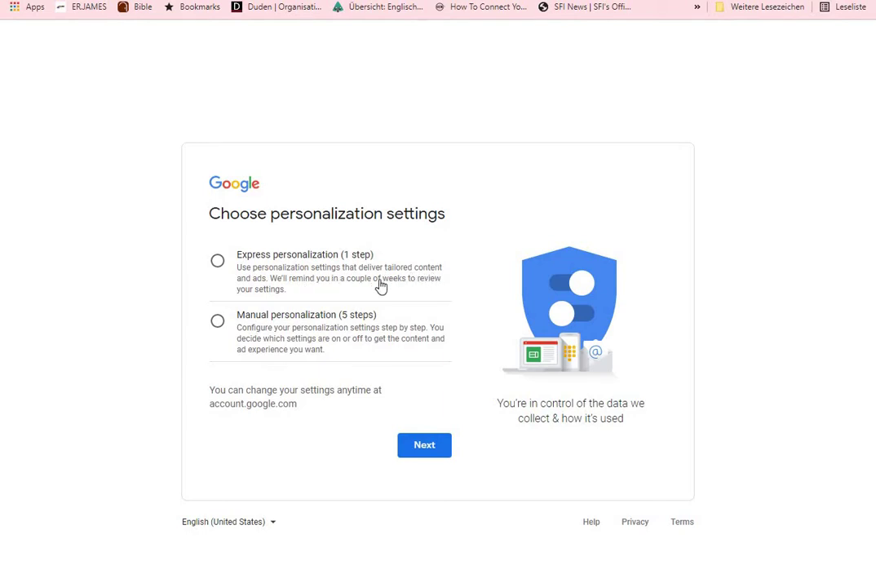
Step: Pick Express personalization, confirm the personalization and cookie settings, and agree to the privacy terms
left_click(218, 263)
left_click(423, 446)
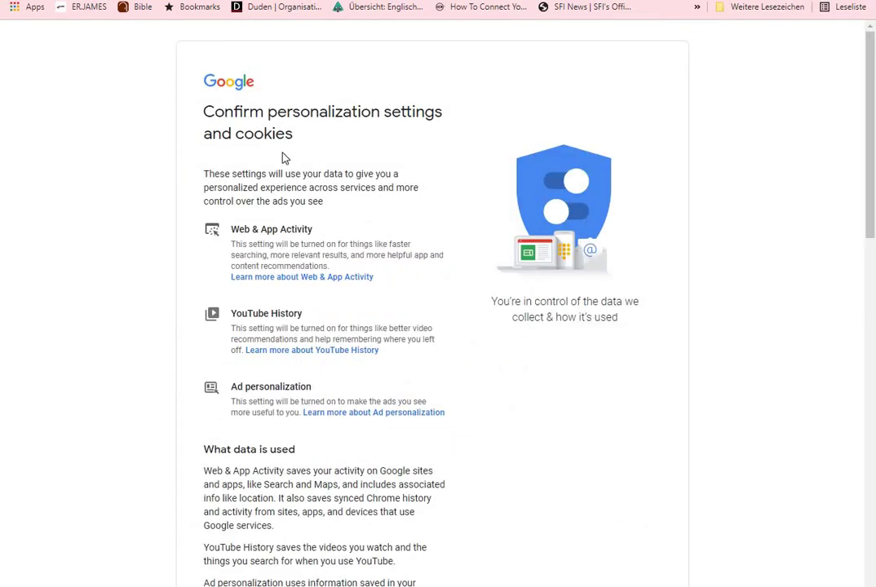
left_click_drag(871, 240, 872, 583)
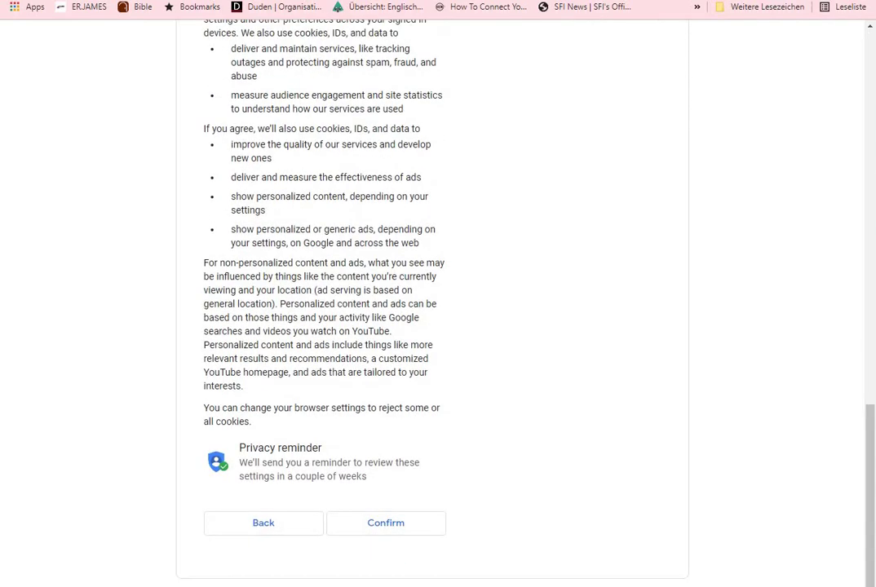
left_click(387, 524)
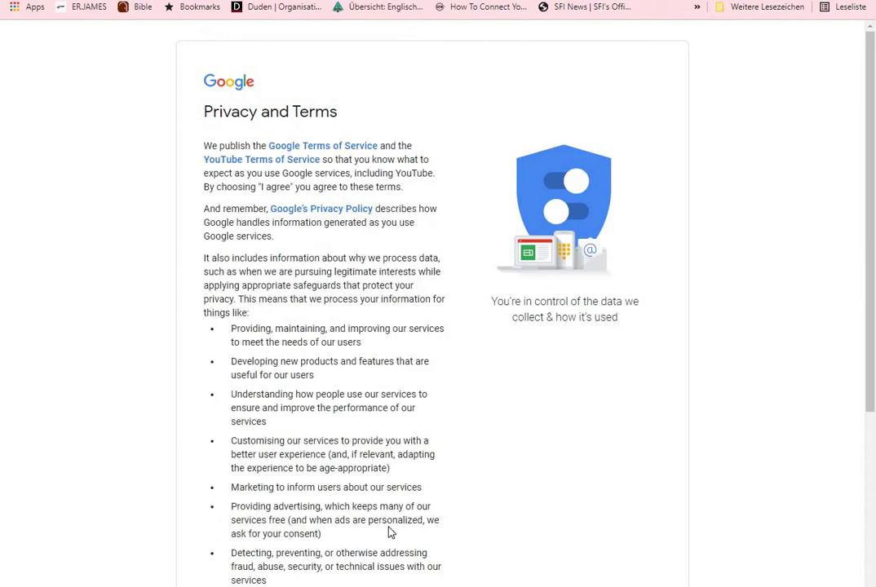
left_click_drag(869, 252, 873, 494)
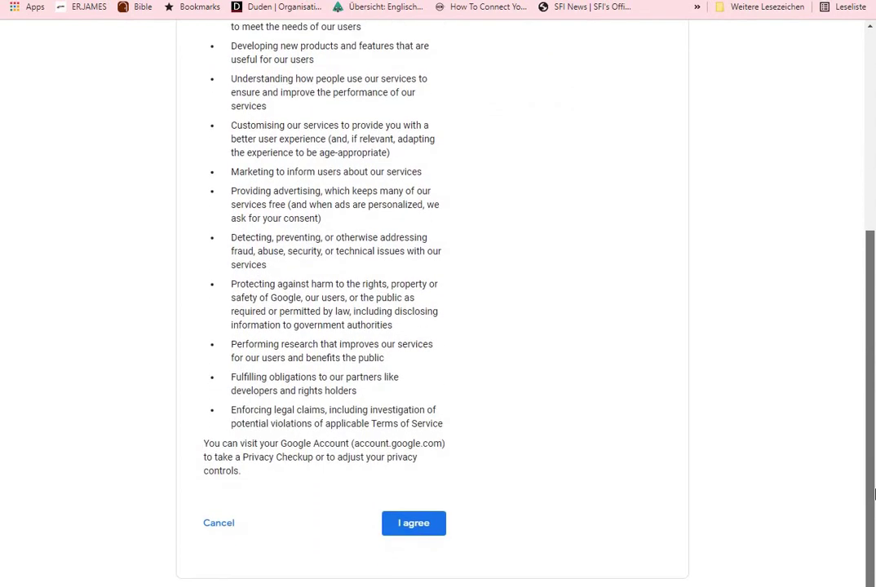
left_click(412, 524)
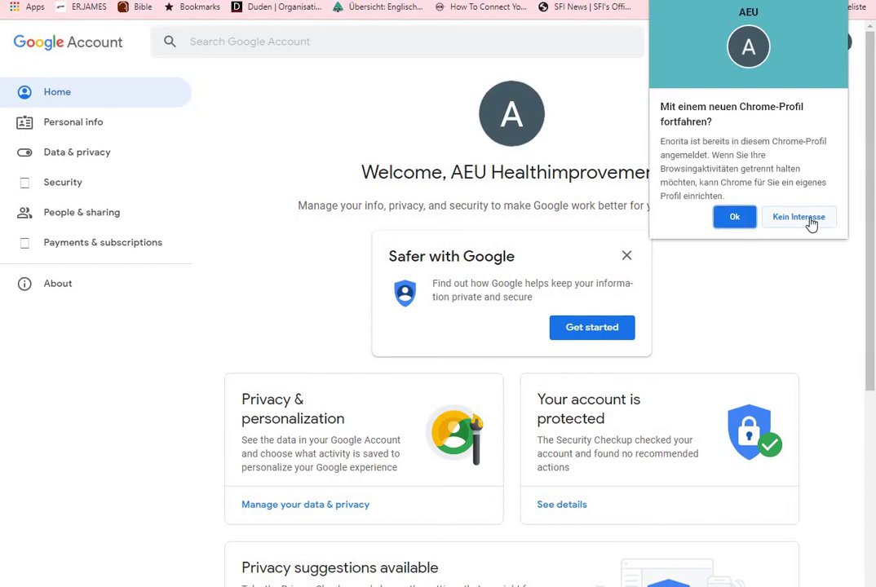
Step: Decline the Chrome profile offer with 'Kein Interesse' and leave the unresponsive page with 'Seite verlassen'
left_click(812, 222)
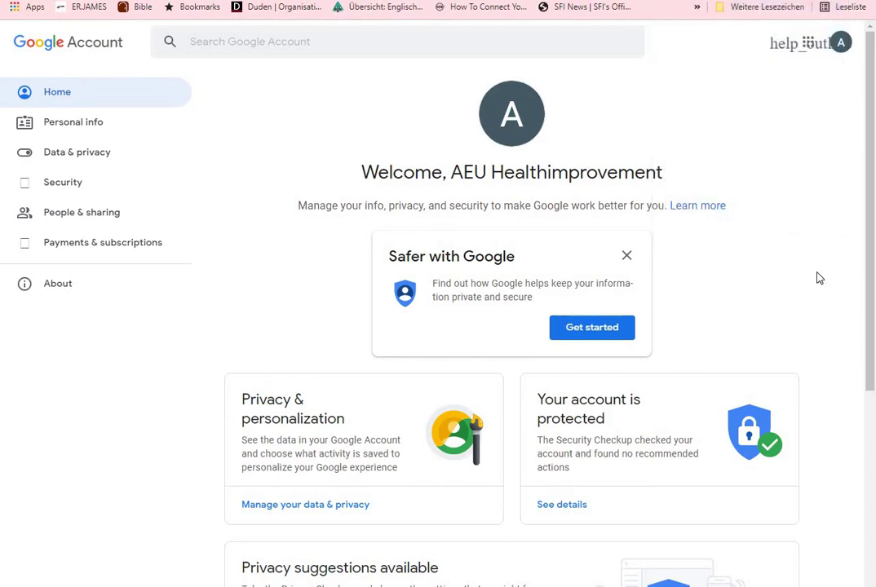
left_click_drag(874, 196, 874, 447)
left_click_drag(875, 448, 874, 161)
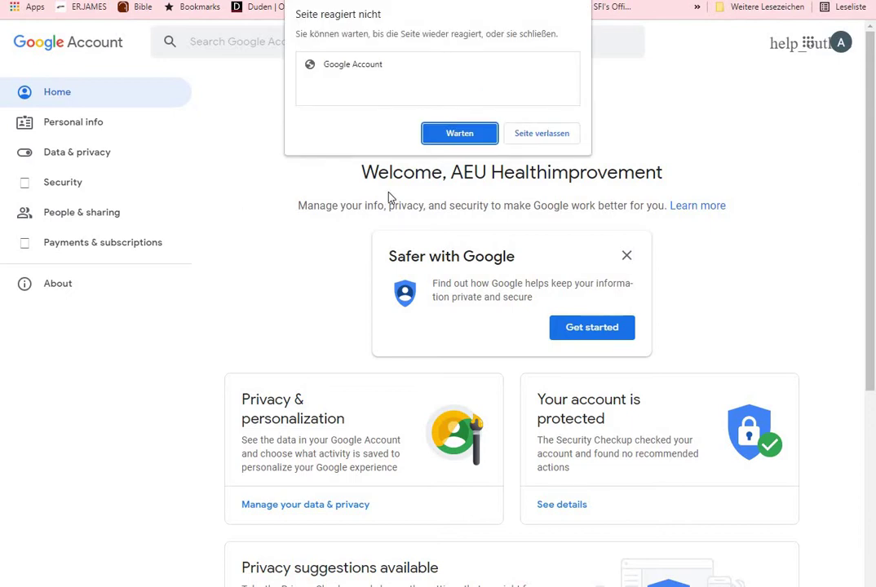
left_click(543, 136)
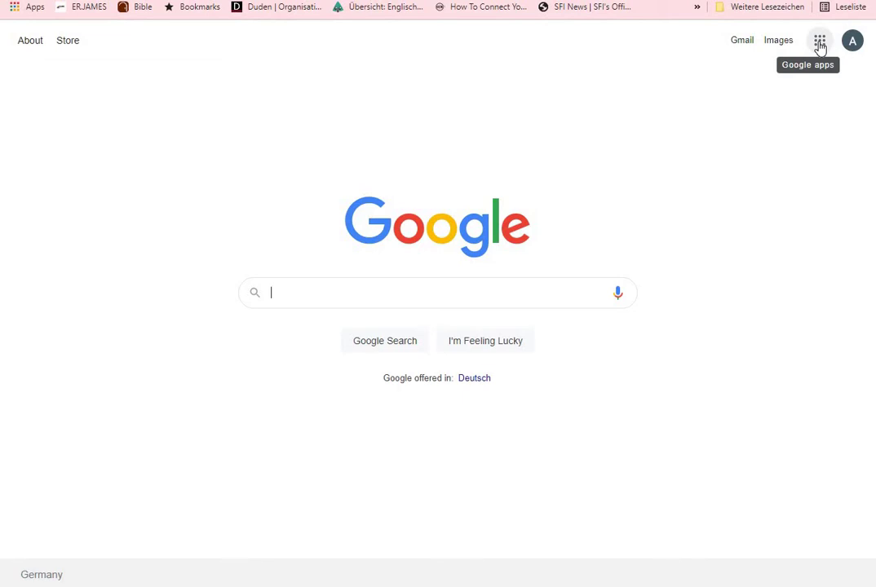
Step: Launch YouTube from the Google apps grid at the top right
left_click(820, 42)
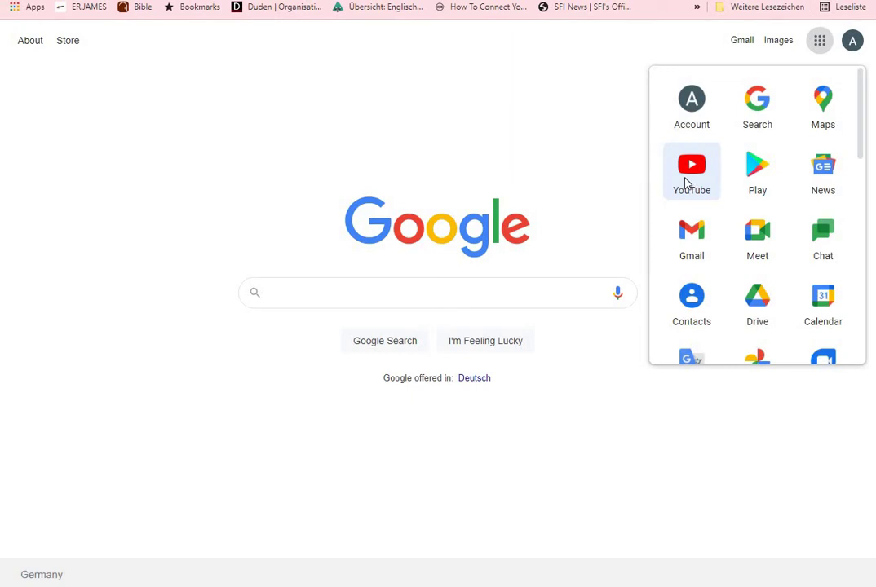
left_click(687, 183)
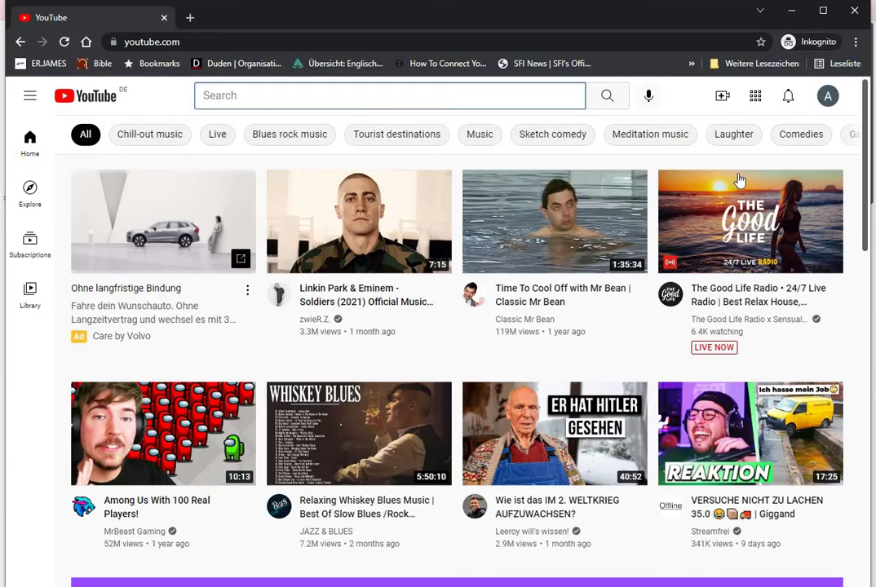
Step: Open the 'A' avatar menu on YouTube and choose YouTube Studio
left_click(828, 99)
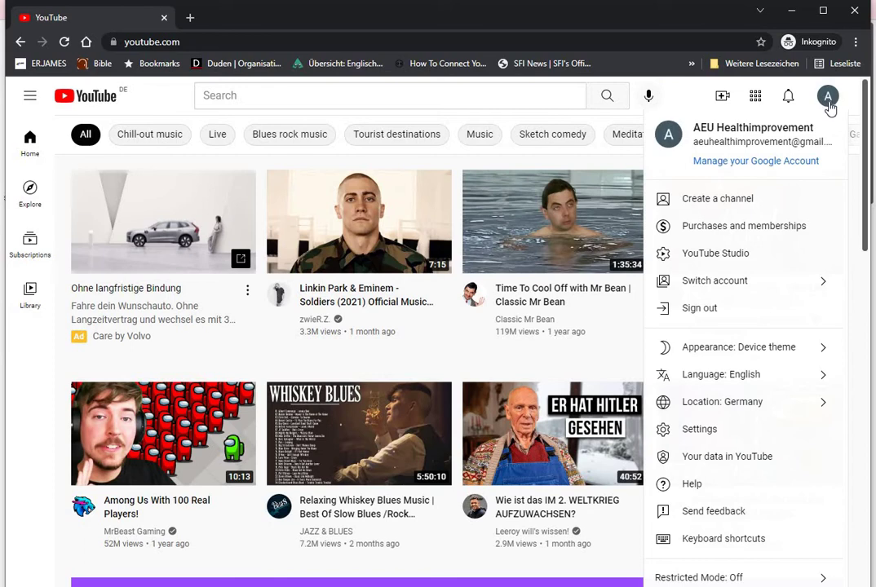
left_click(720, 259)
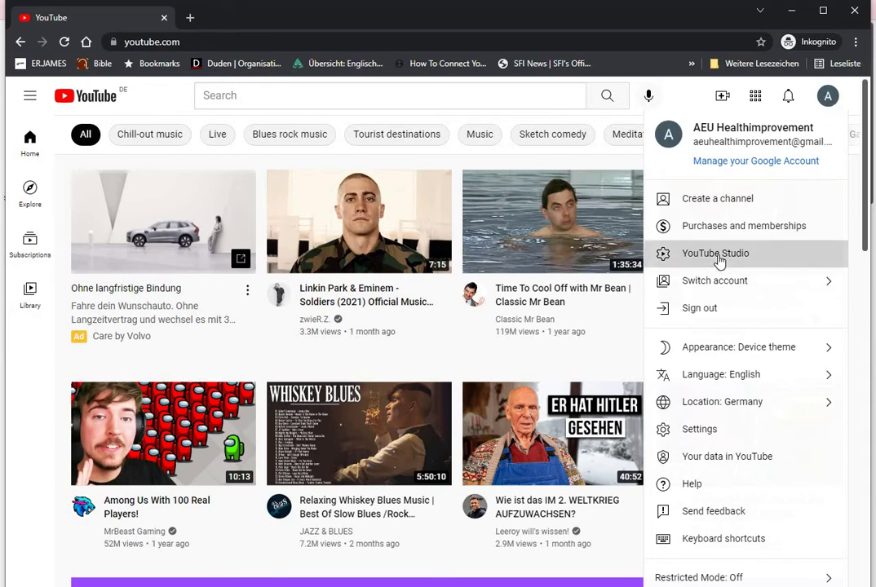
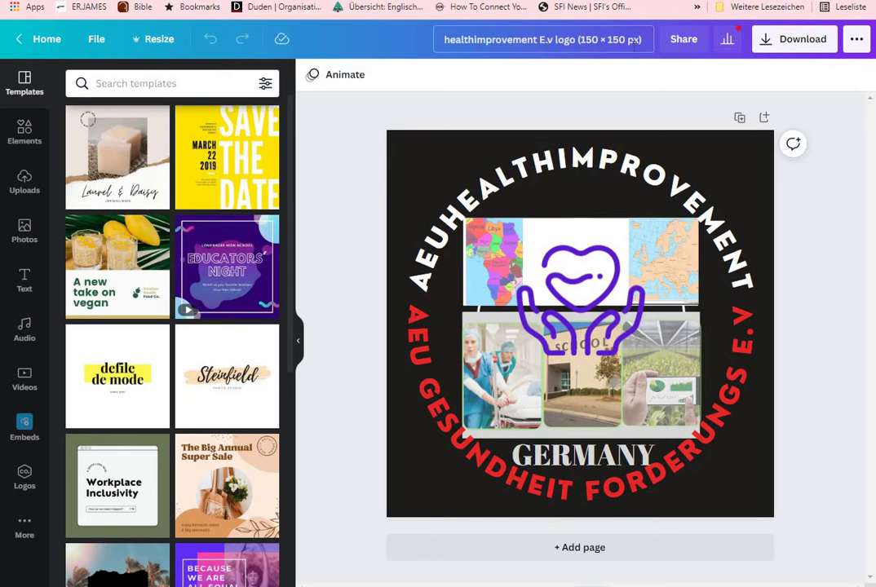
Step: Open Canva's download options to export the logo as a PNG for the channel picture
left_click(800, 43)
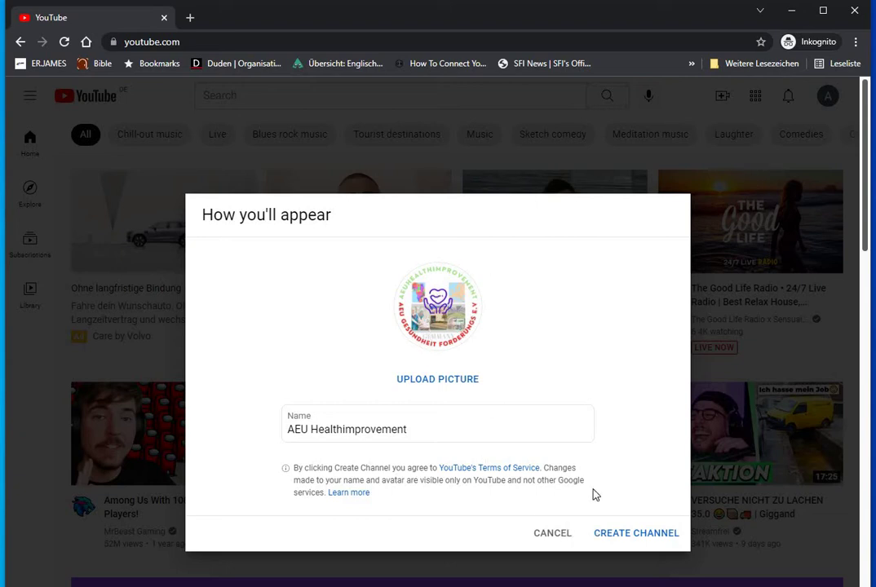
Step: Create the AEU Healthimprovement channel using the Canva logo as its picture
left_click(636, 535)
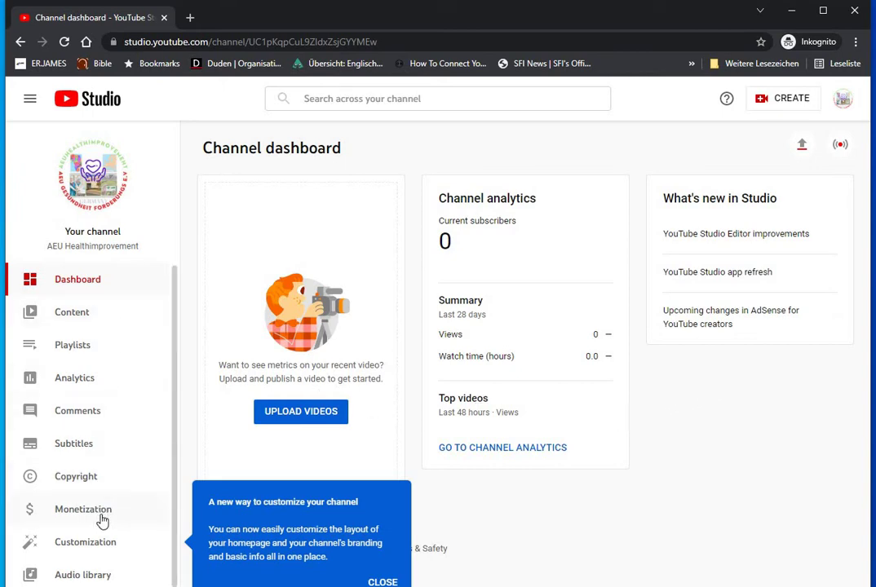
Step: Go to Channel customization and switch to its Branding tab
left_click(86, 555)
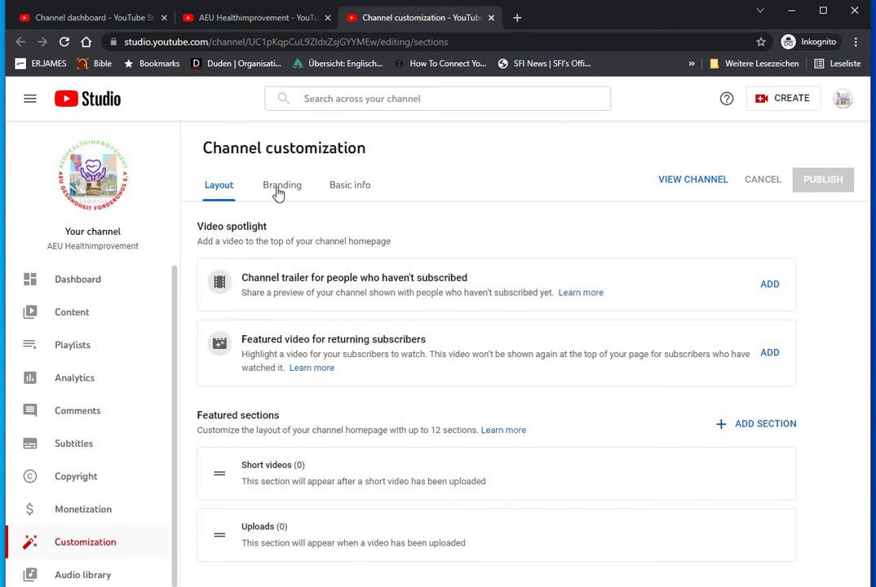
left_click(282, 186)
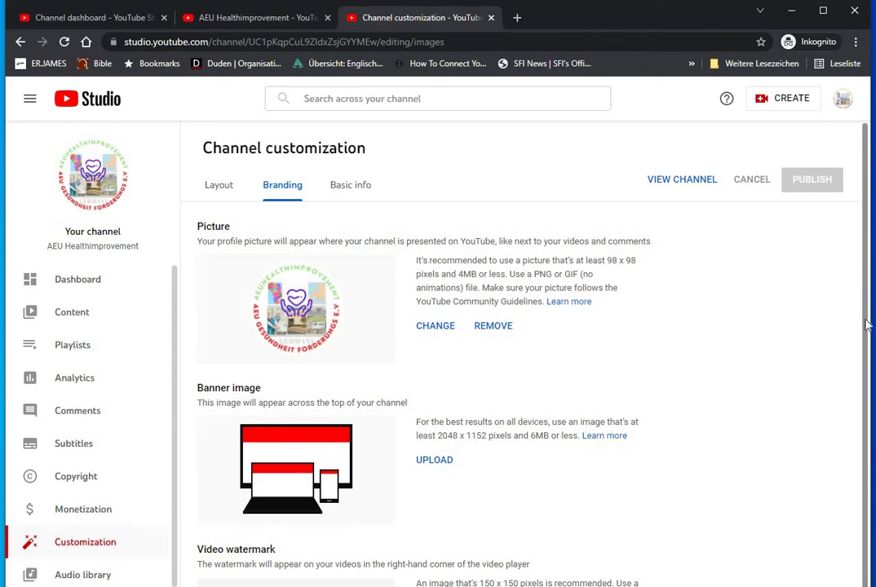
Step: Scroll the Branding page to read the banner image's 2048 x 1152 pixel recommendation
scroll(867, 318, "down", 1)
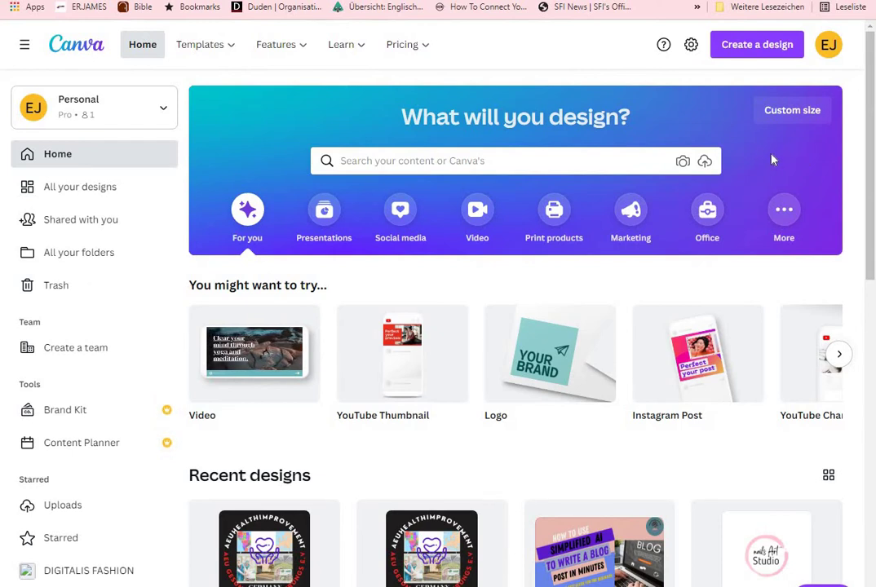
Step: Create a custom-size Canva design 2048 px wide and 1152 px high
left_click(797, 118)
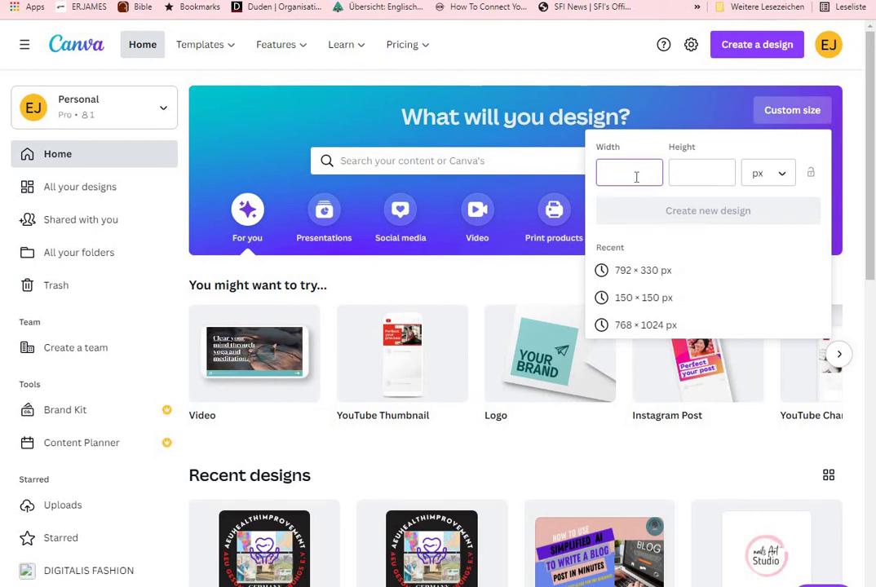
type("2")
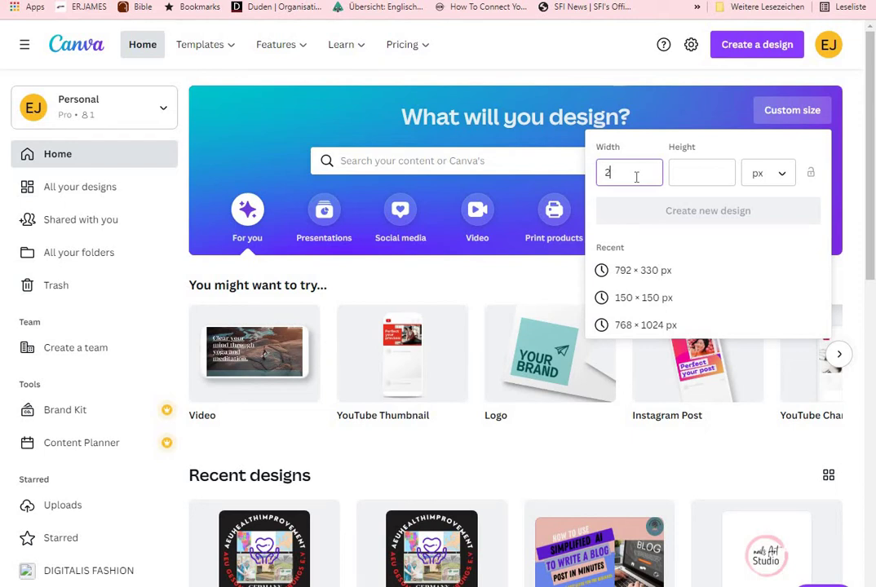
type("0")
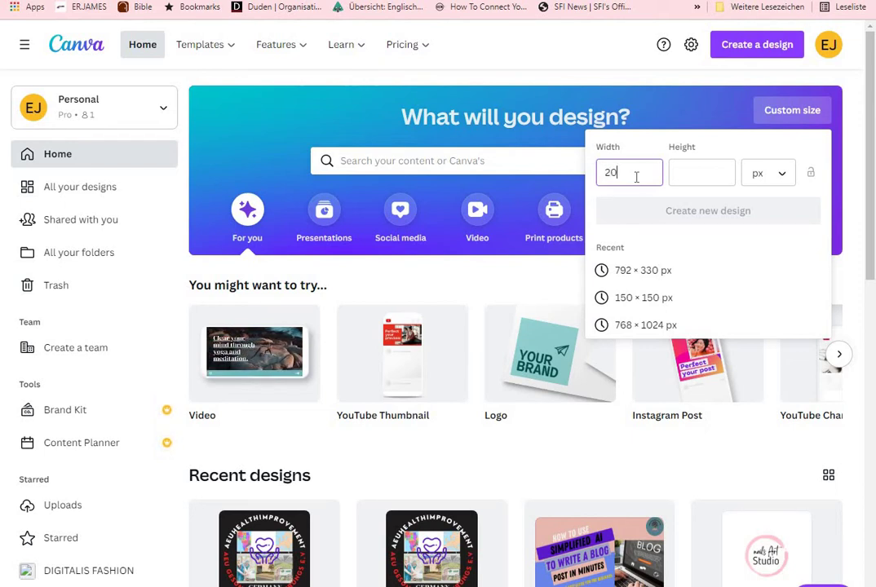
type("48")
left_click(683, 172)
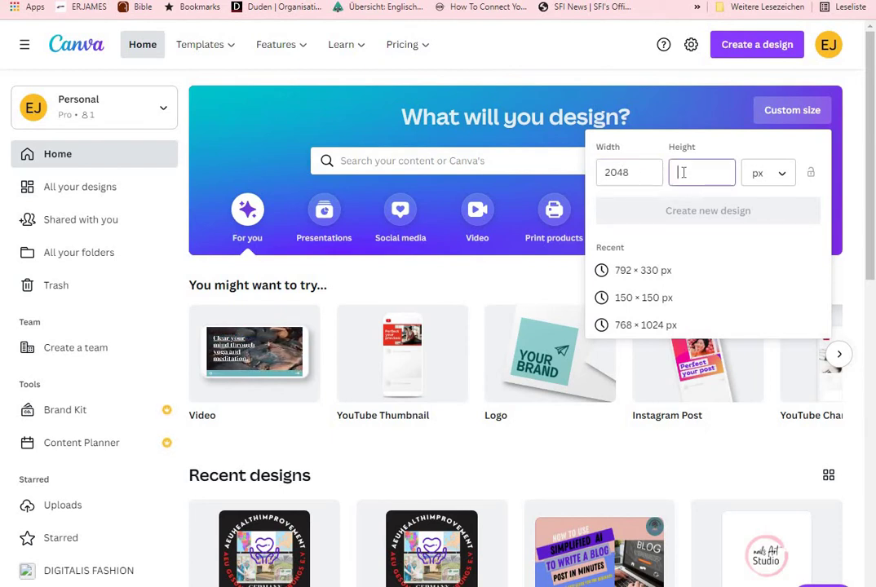
type("1152")
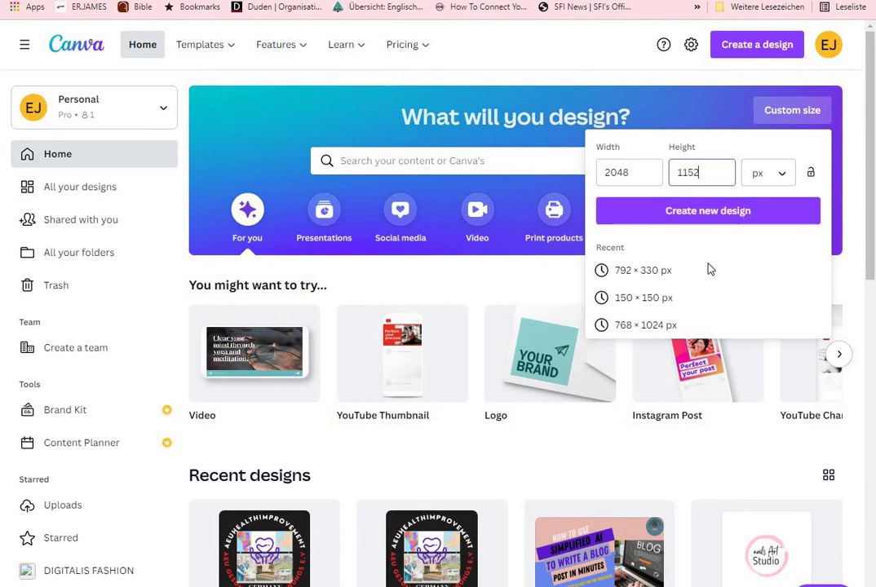
left_click(708, 220)
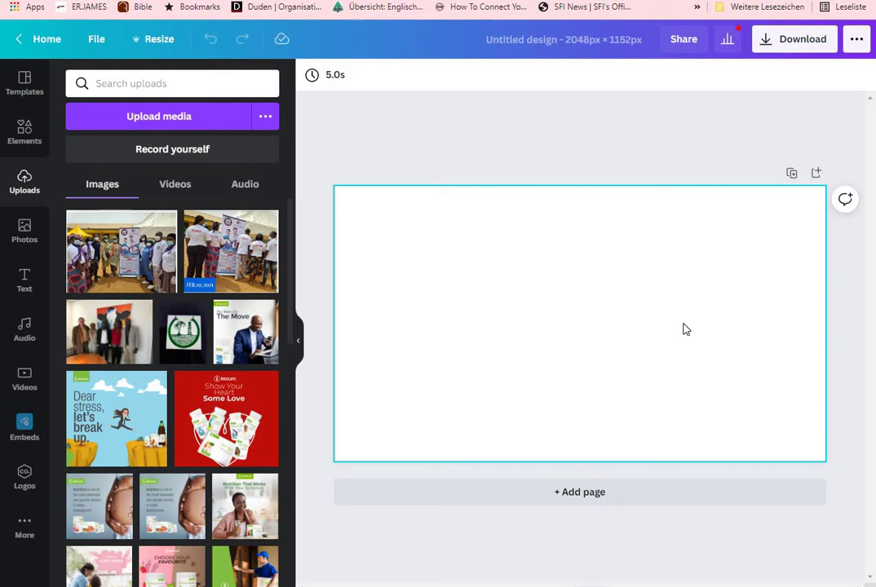
Step: Paste the two event photos side by side on the banner and download it as PNG
key("ctrl+v")
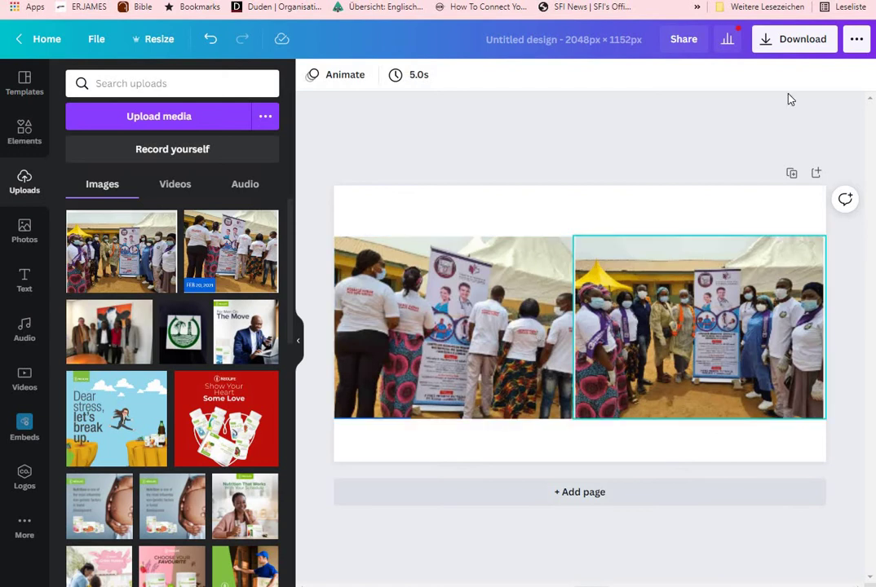
left_click(789, 42)
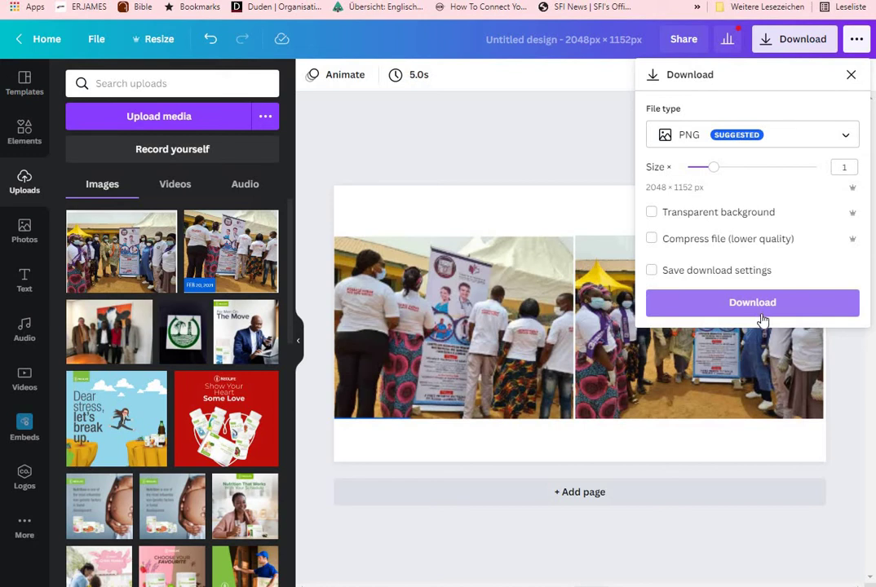
left_click(761, 314)
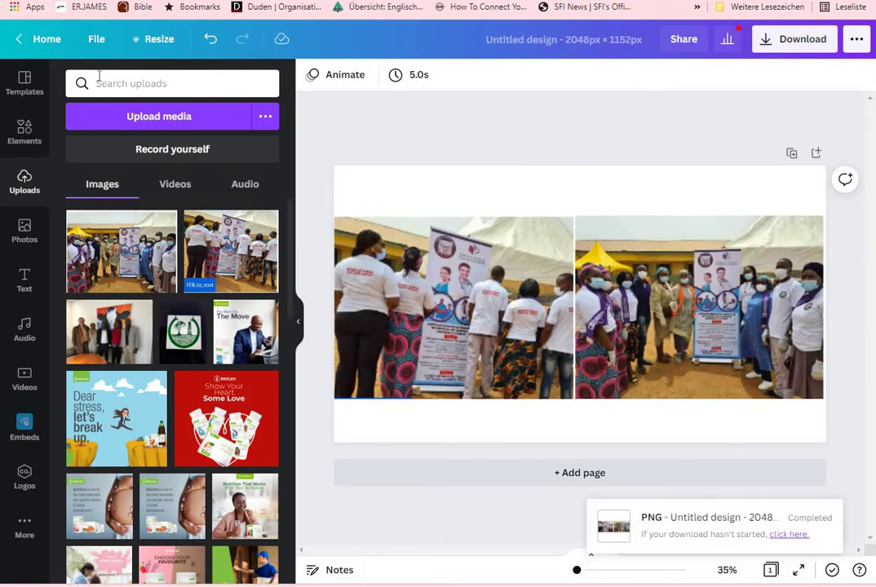
Step: Leave the Canva editor for the Home page to head back to YouTube Studio
left_click(40, 38)
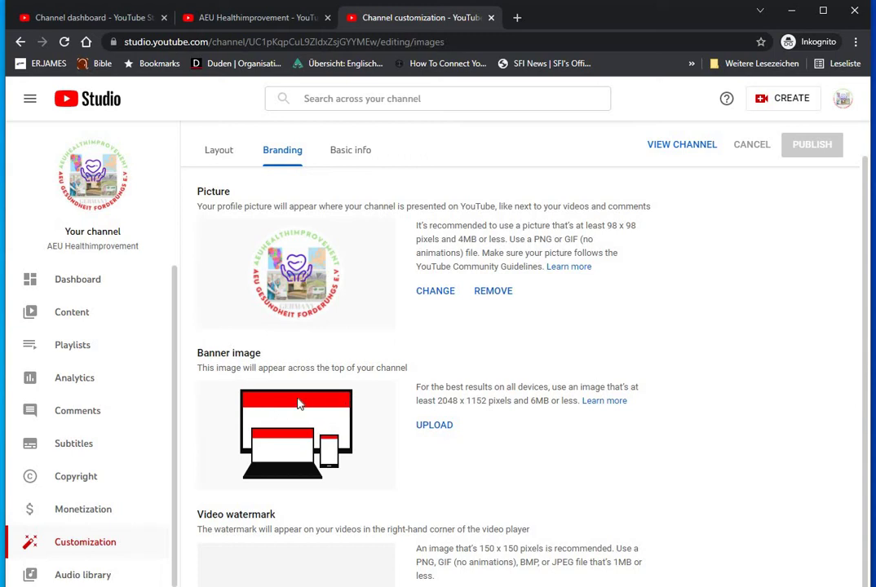
Step: Upload 'Untitled design' from the Desktop as the banner image to reach its crop preview
left_click(433, 430)
left_click(433, 430)
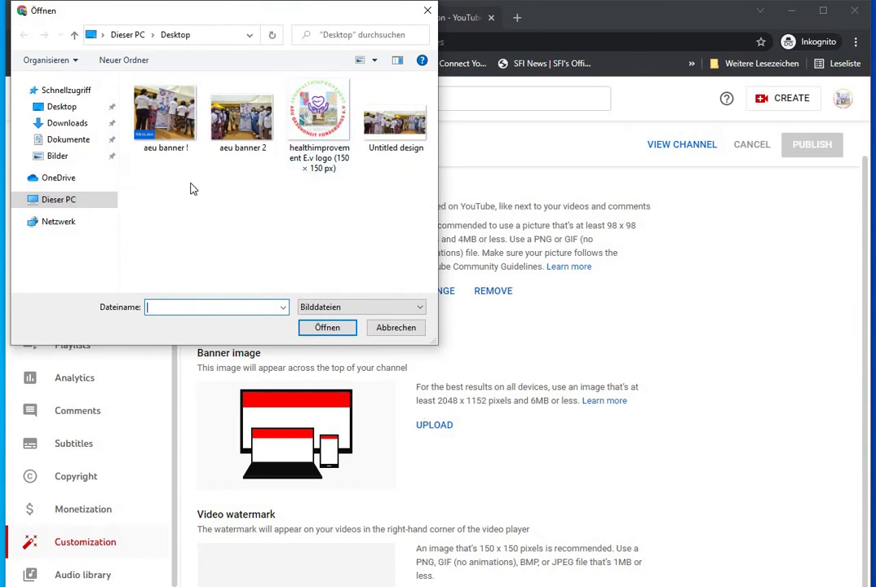
left_click(395, 126)
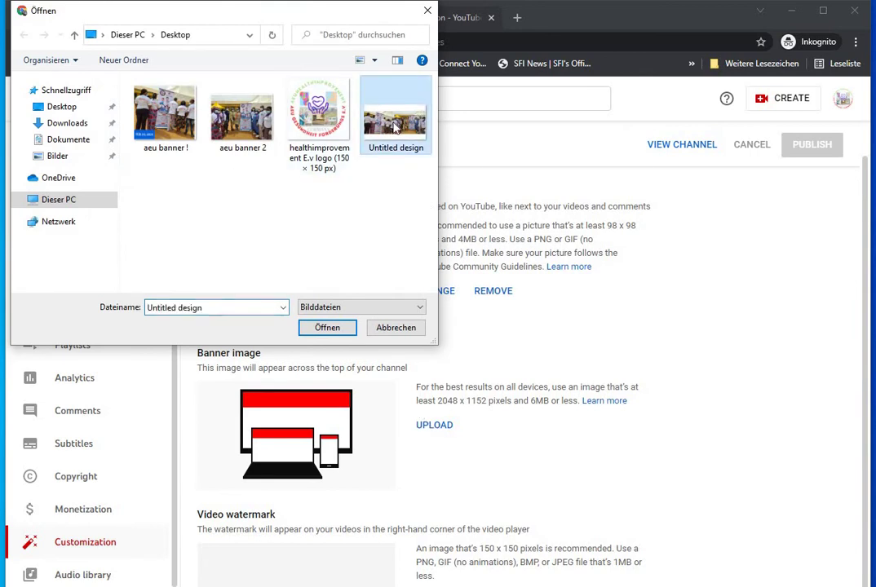
left_click(335, 328)
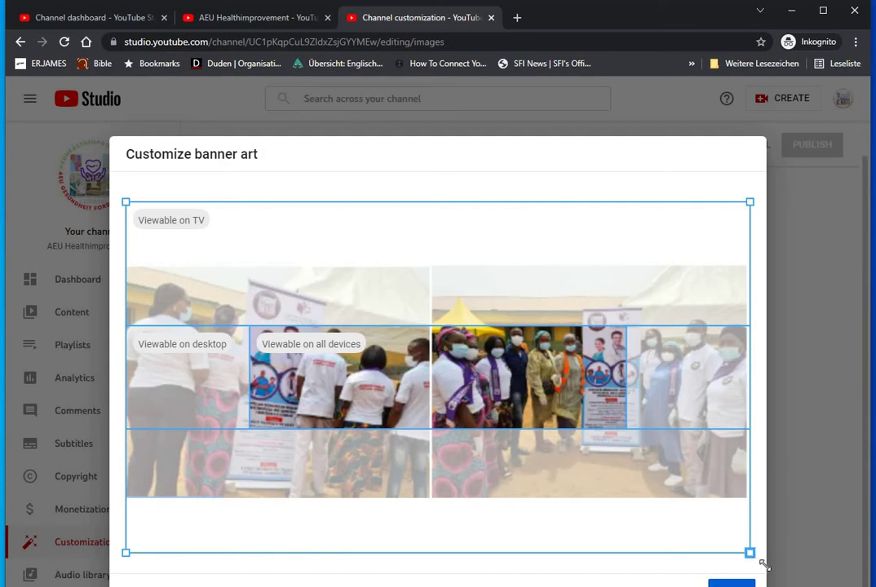
Step: Adjust the banner crop area, close the preview unapplied, and restart the banner upload
left_click_drag(749, 552, 784, 572)
left_click_drag(580, 385, 871, 545)
left_click(863, 546)
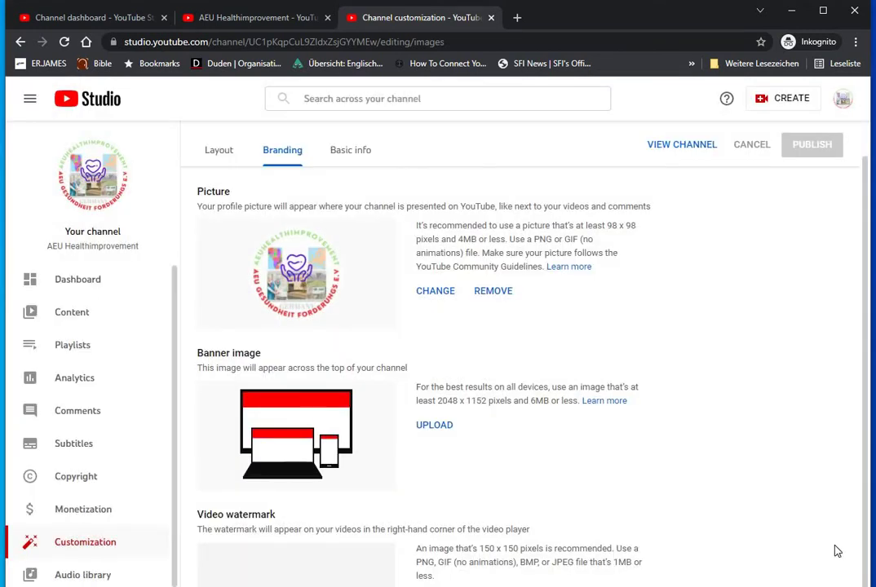
left_click(434, 429)
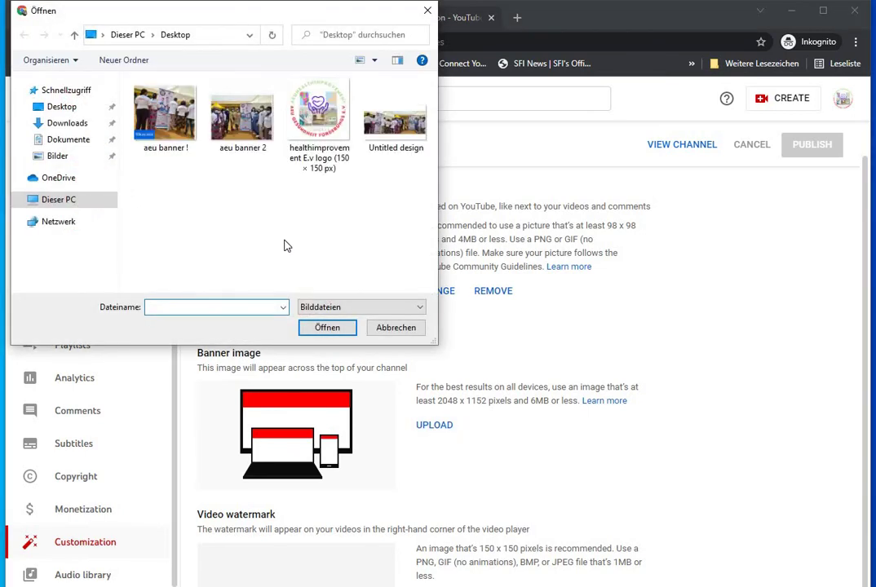
Step: Select 'Untitled design' in the Öffnen dialog and open it as the banner
left_click(400, 116)
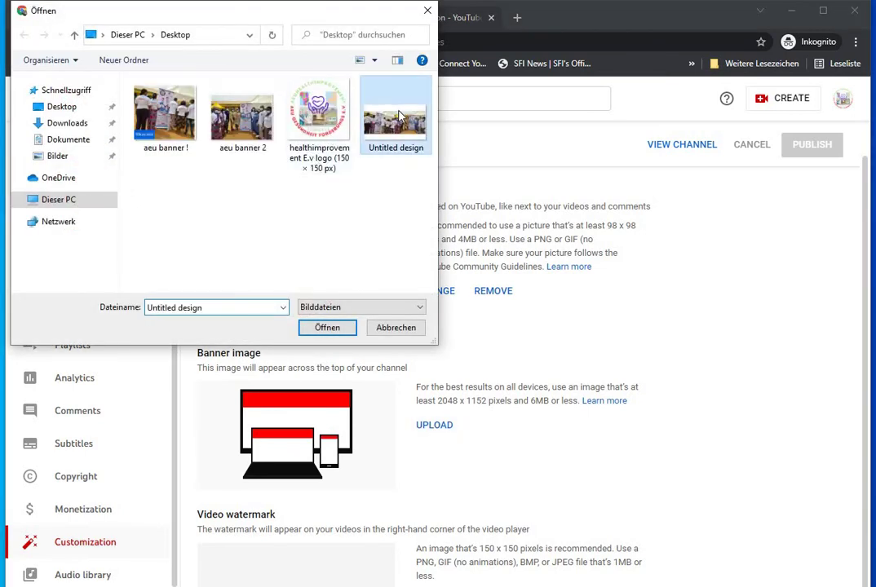
left_click(331, 330)
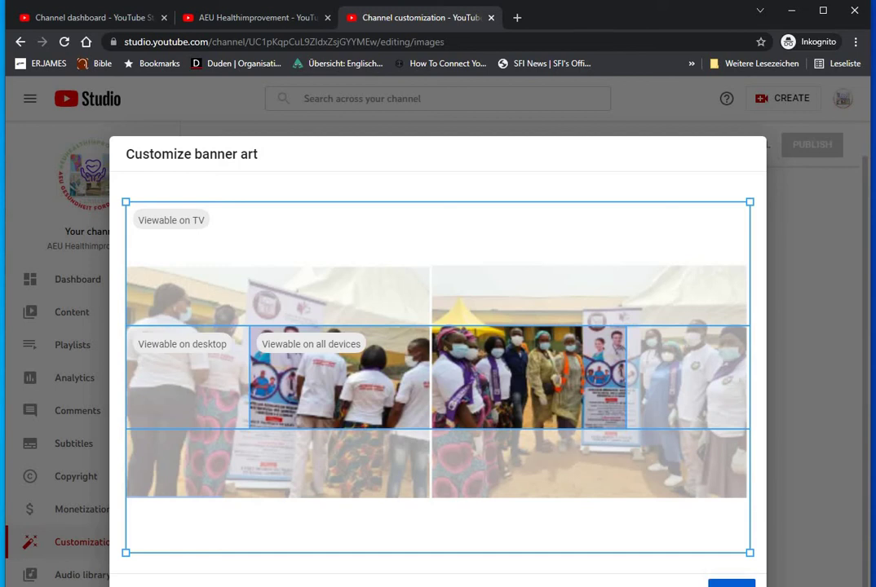
Step: Apply the cropped two-photo banner art to the channel's Banner image slot
left_click(732, 584)
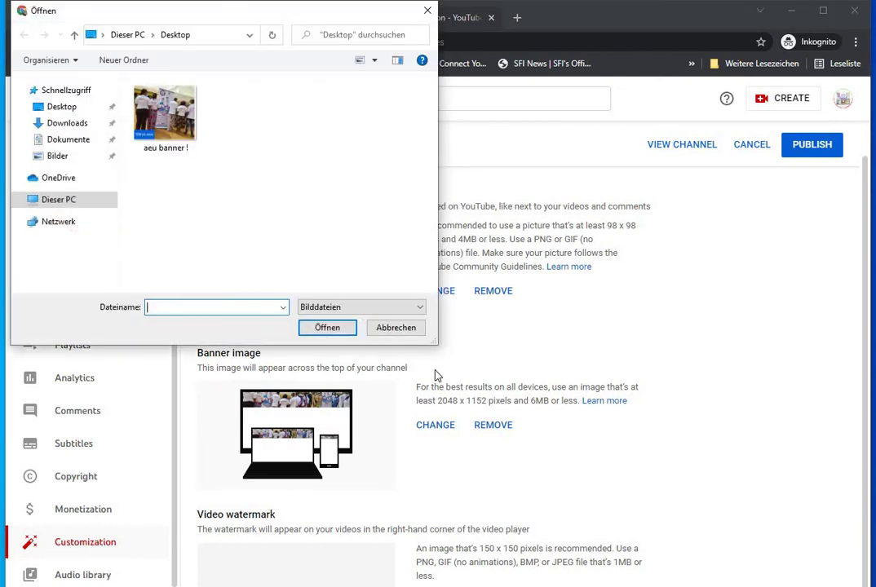
Step: Upload 'healthimprovement E.v logo' as the channel's profile picture
left_click(325, 137)
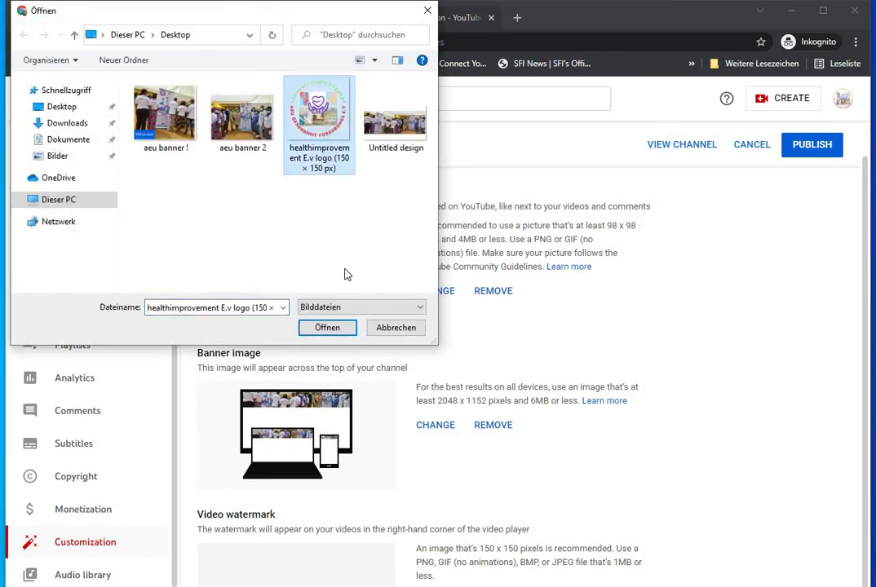
left_click(331, 330)
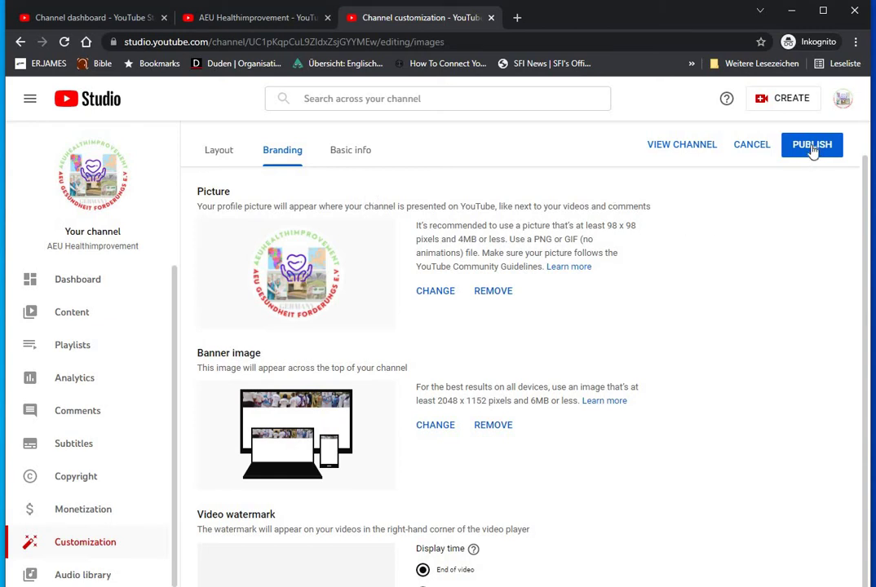
Step: Publish the new picture and banner, and show the logo watermark for the entire video
left_click(813, 146)
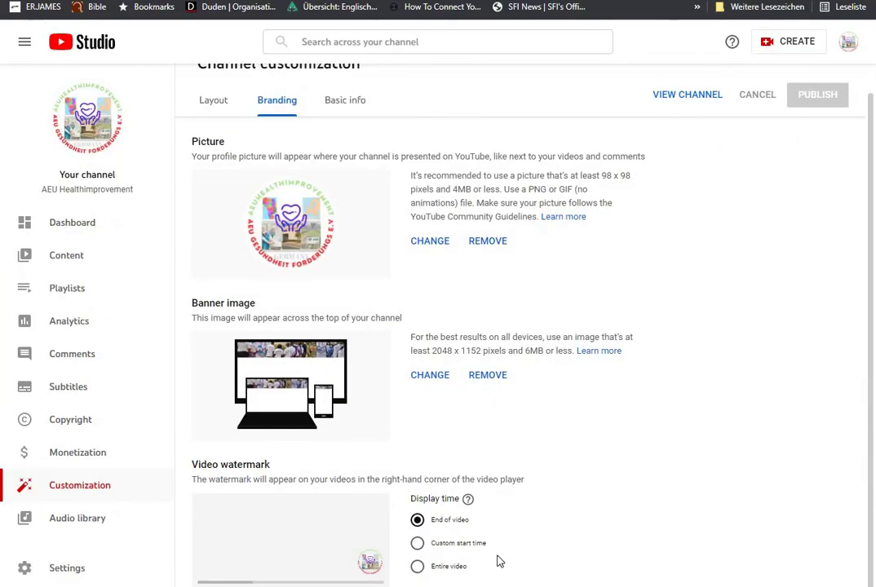
left_click(418, 570)
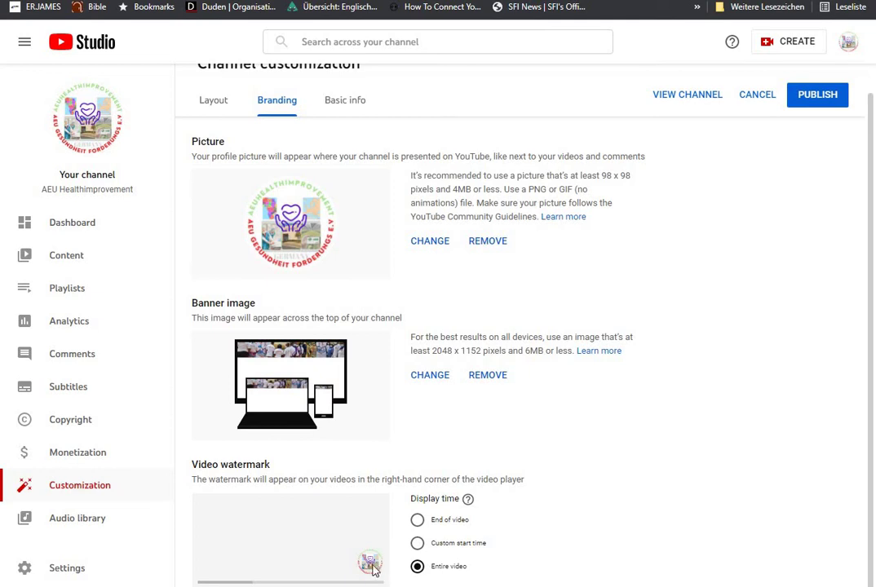
Step: Review Basic info: the mission description, channel URL and the aeuhealthimprovement.com website link
left_click(344, 105)
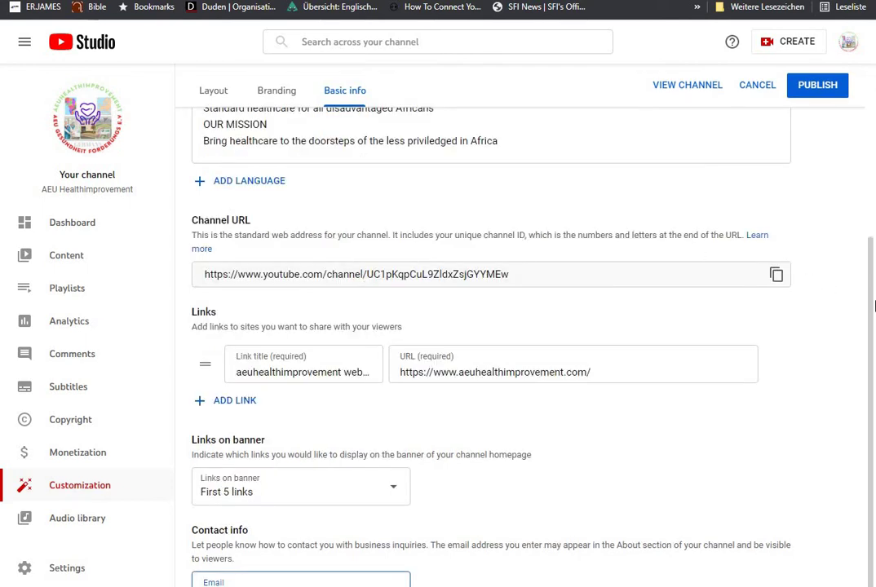
scroll(868, 310, "up", 3)
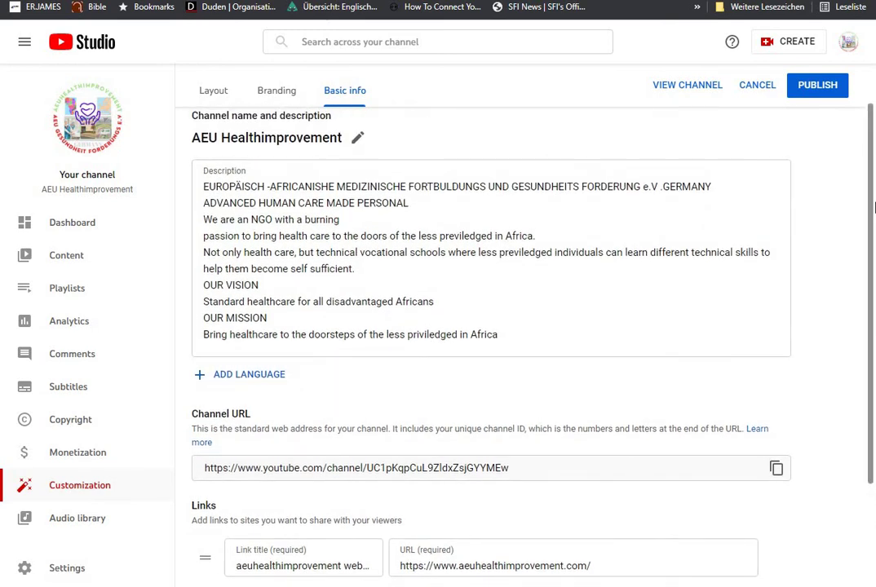
scroll(872, 212, "down", 3)
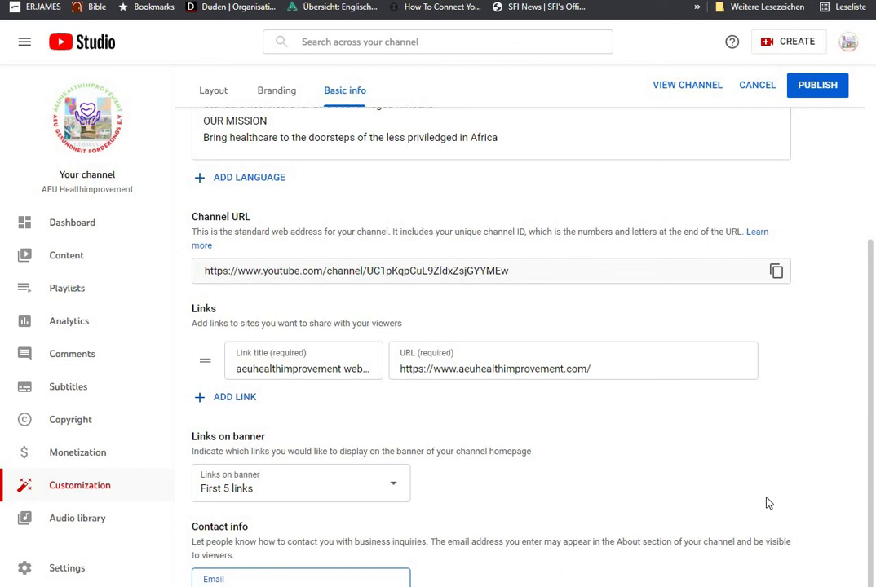
Step: Verify the phone under Settings > Channel > Feature eligibility to enable phone-verification features
left_click(67, 569)
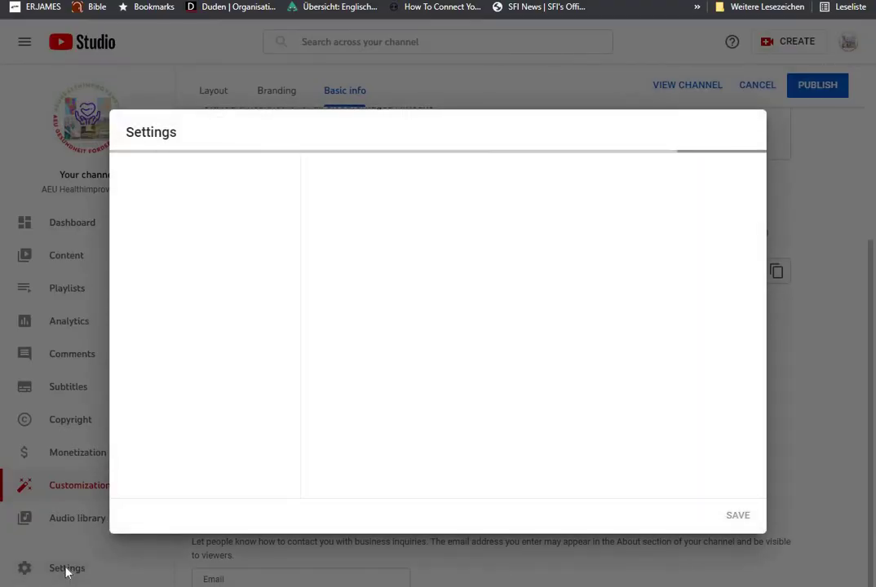
left_click(147, 213)
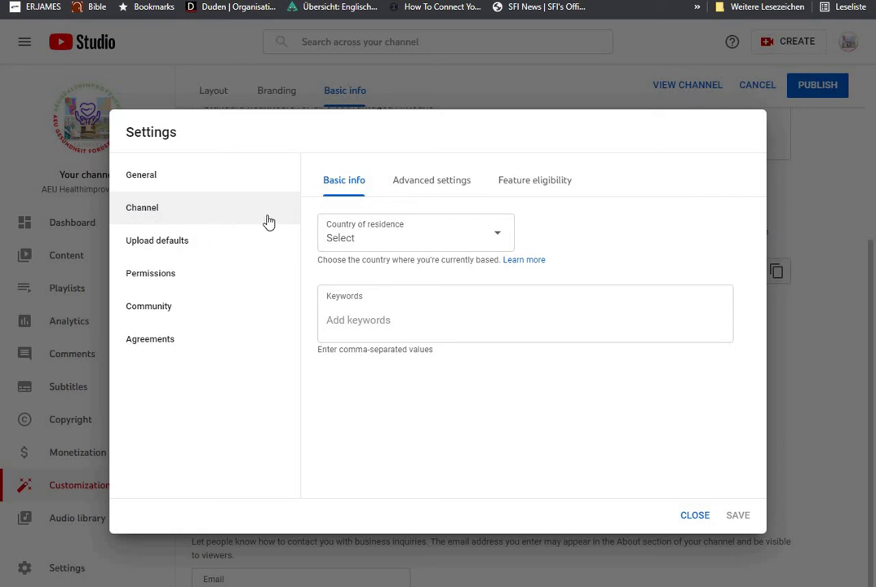
left_click(526, 185)
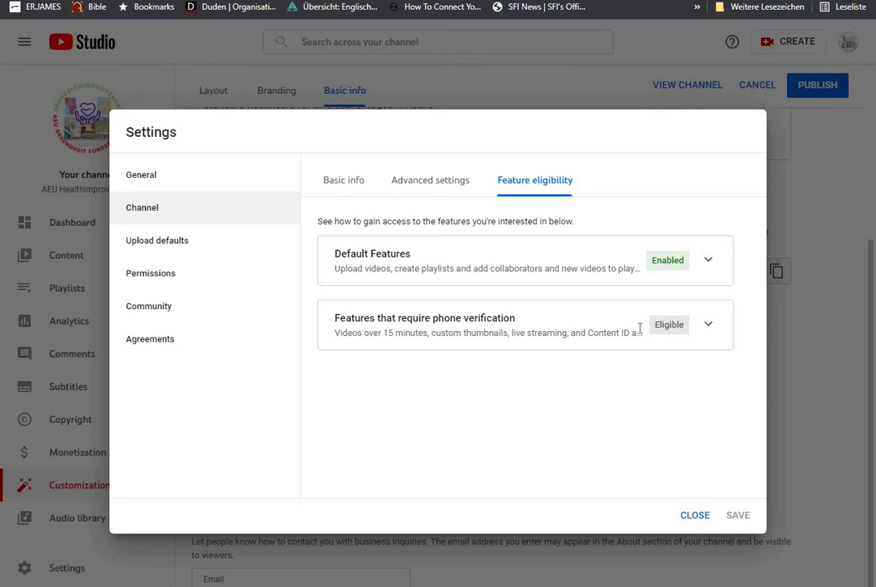
left_click(708, 325)
left_click(695, 516)
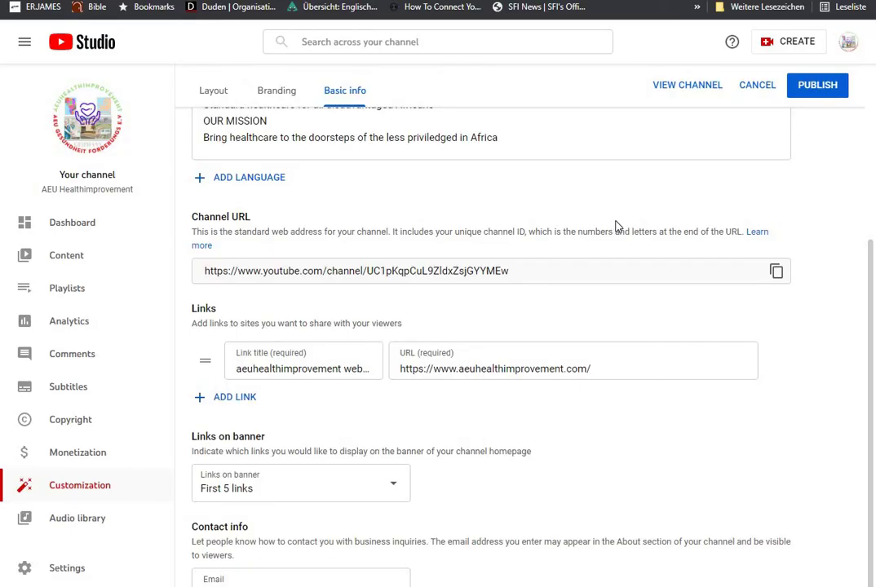
Step: Publish the basic info changes and go to the live channel on YouTube
left_click(826, 90)
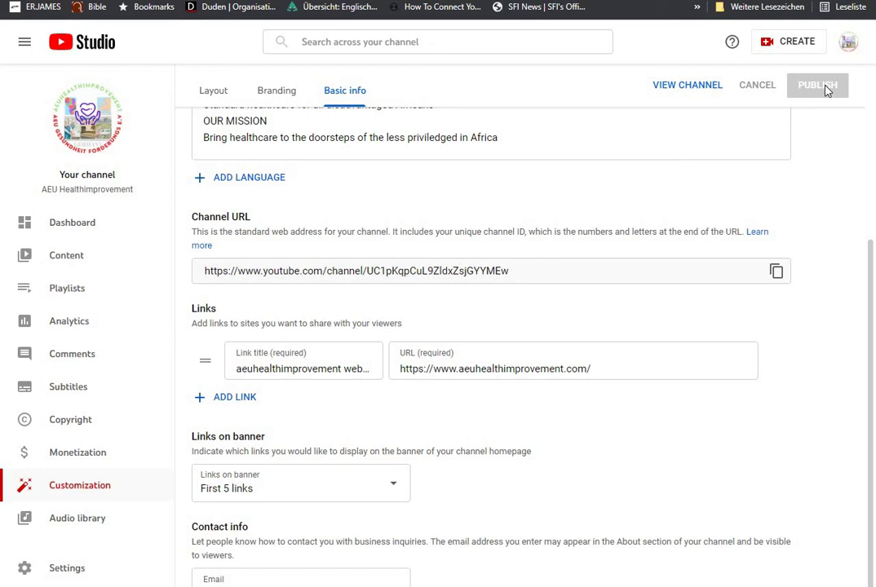
left_click(69, 117)
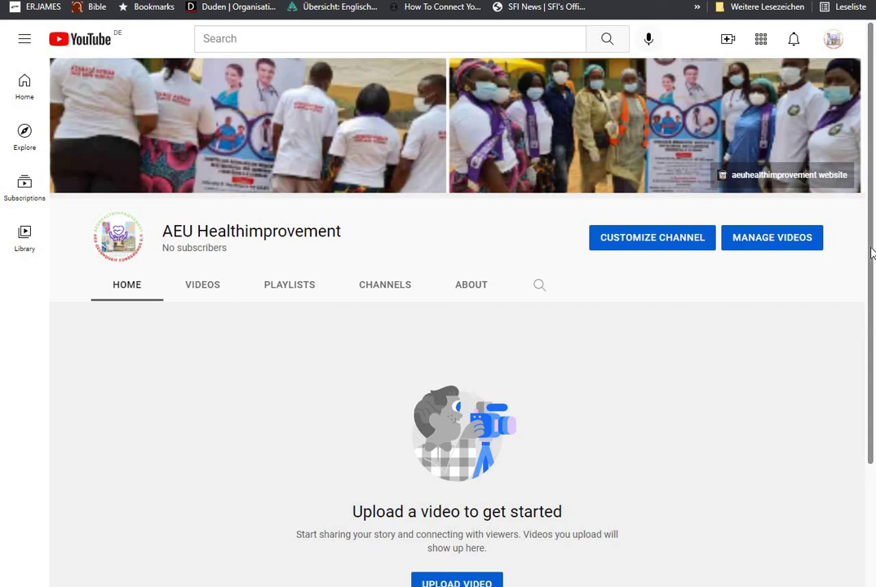
Step: Scroll the public channel page to check the two-photo banner, circular logo and website link
left_click_drag(871, 253, 874, 220)
mouse_move(872, 294)
left_mouse_down()
mouse_move(872, 389)
mouse_move(874, 282)
left_mouse_up()
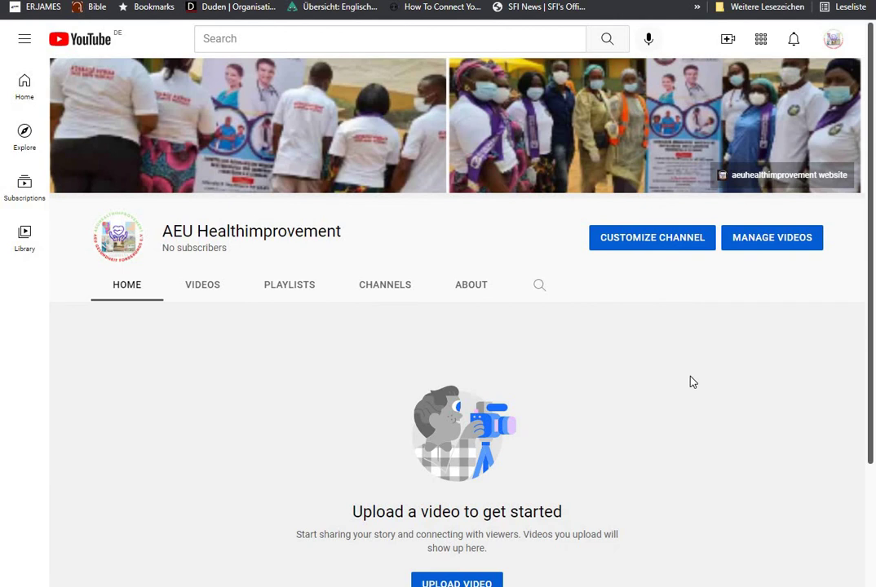